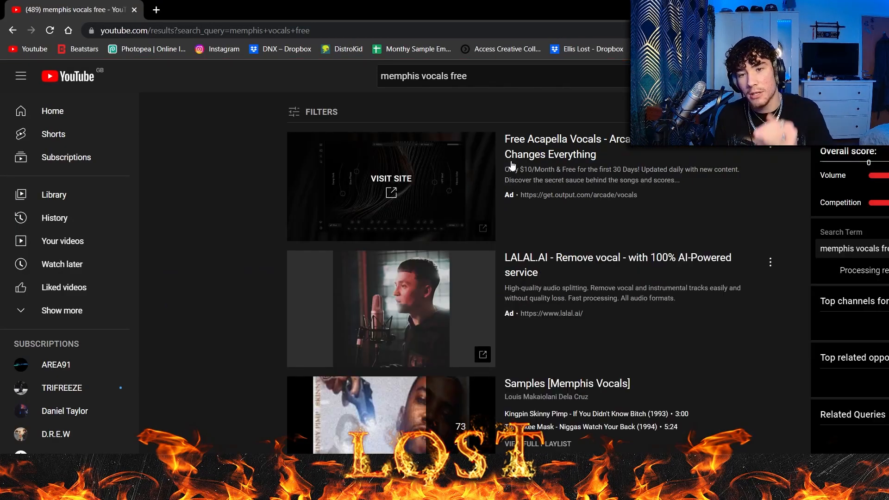
- Open the Samples [Memphis Vocals] playlist, preview its Kingpin Skinny Pimp and Tommy Wright III tracks, and return to the search results
scroll(511, 165, down, 10)
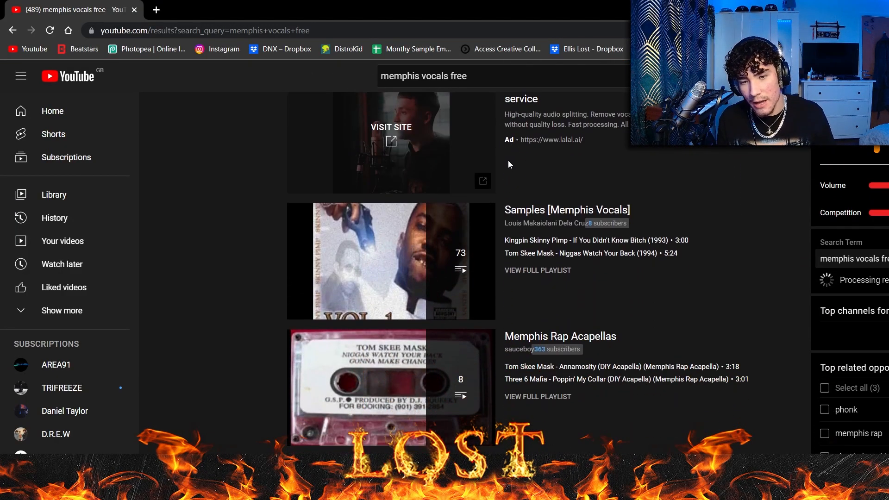
scroll(394, 261, up, 5)
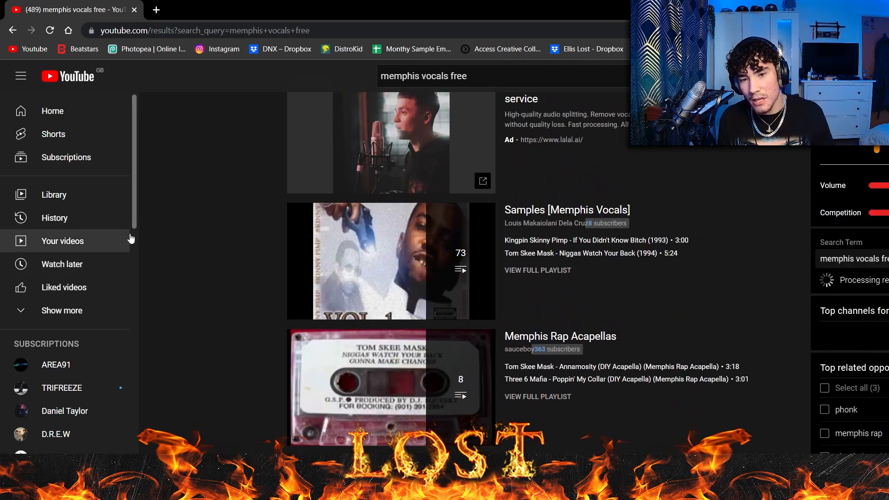
click(397, 255)
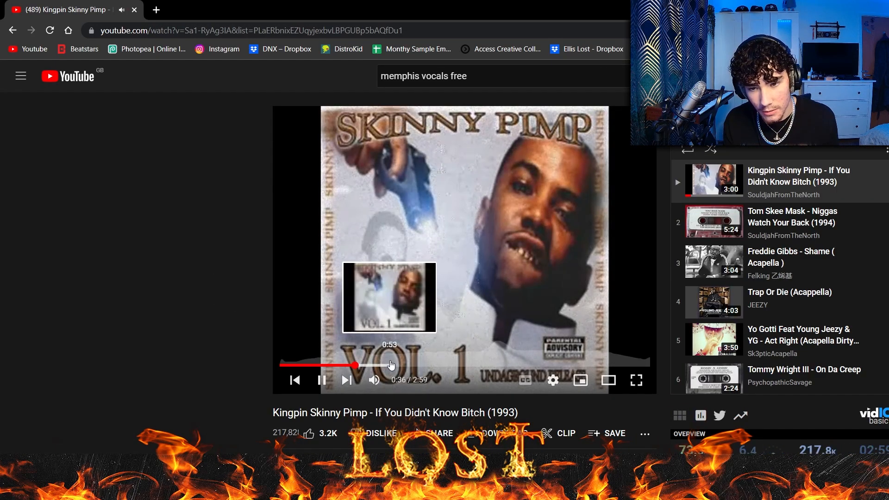
click(357, 365)
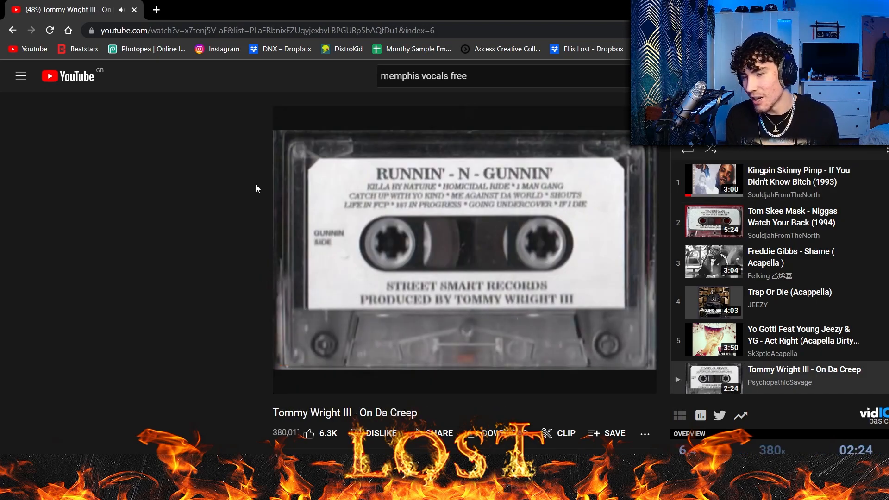
click(10, 30)
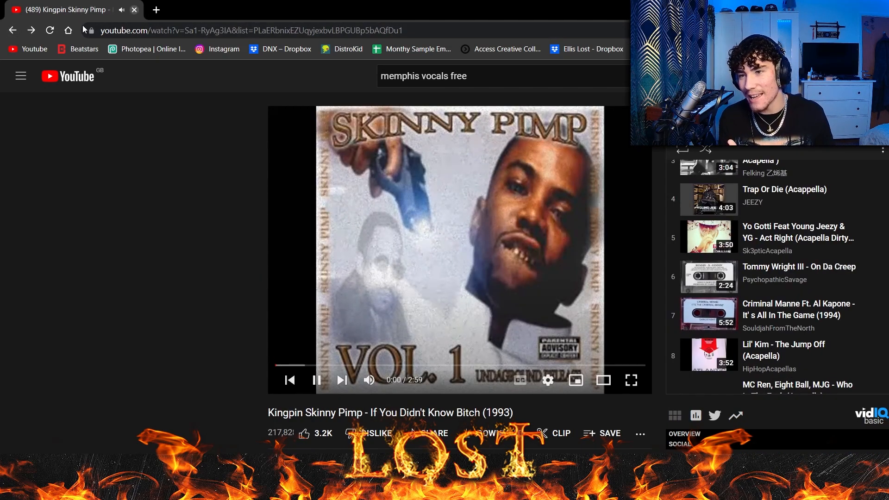
click(12, 30)
- Open the LALAL.AI vocal and instrumental remover site in a new browser tab
click(156, 9)
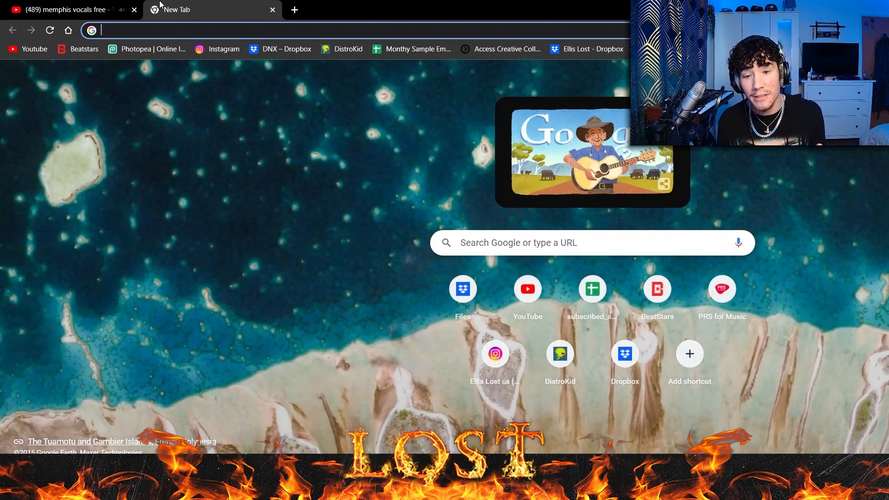
text(lalal)
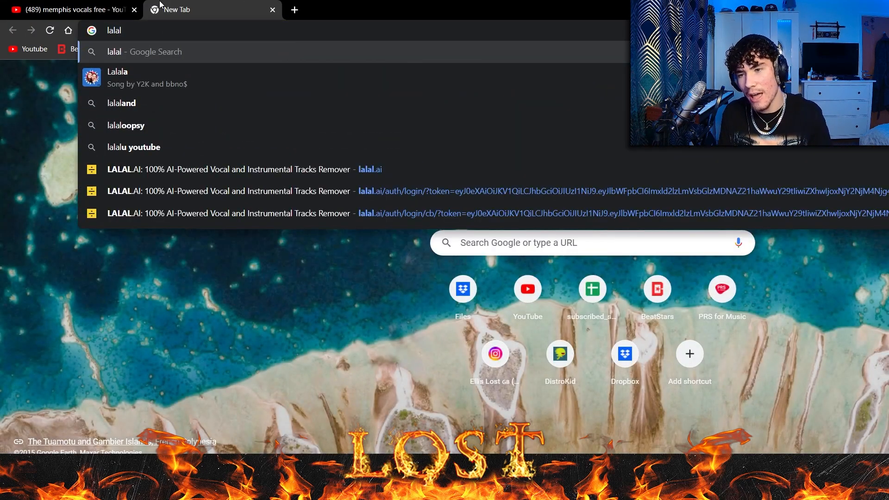
click(304, 167)
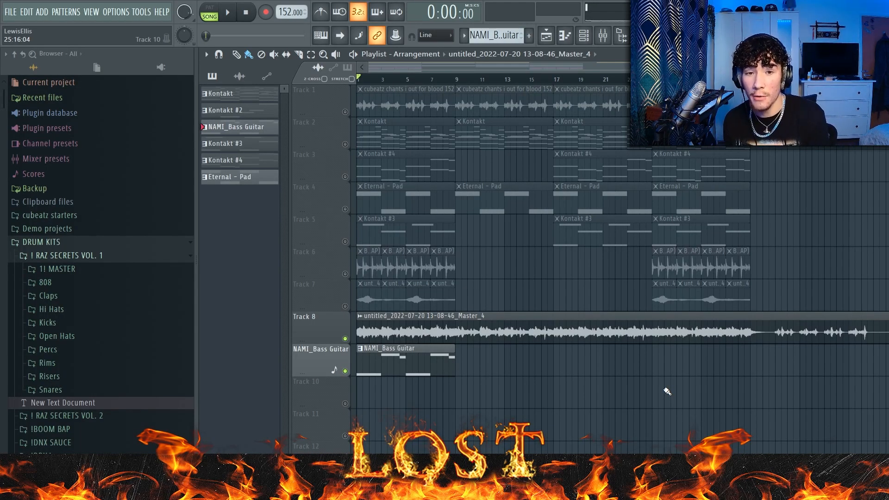
- Switch to FL Studio, view the Kontakt channel's instrument and piano roll, and play its pattern in pattern mode
click(11, 11)
click(73, 73)
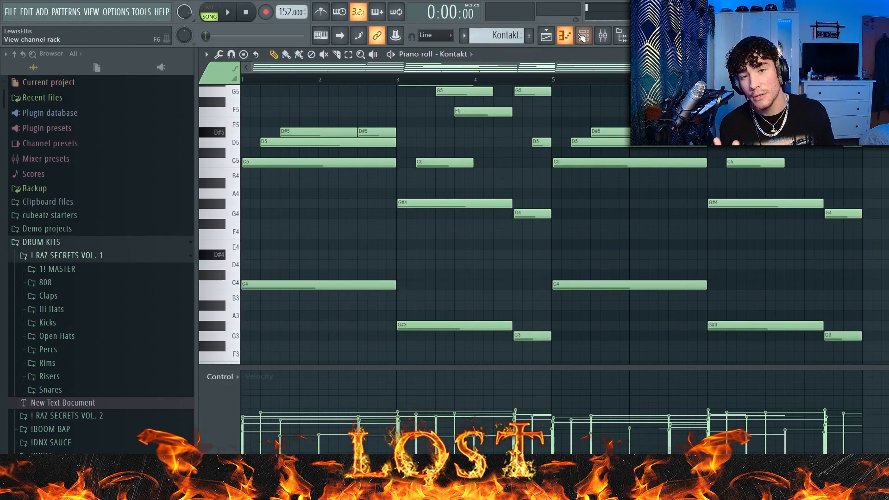
click(583, 37)
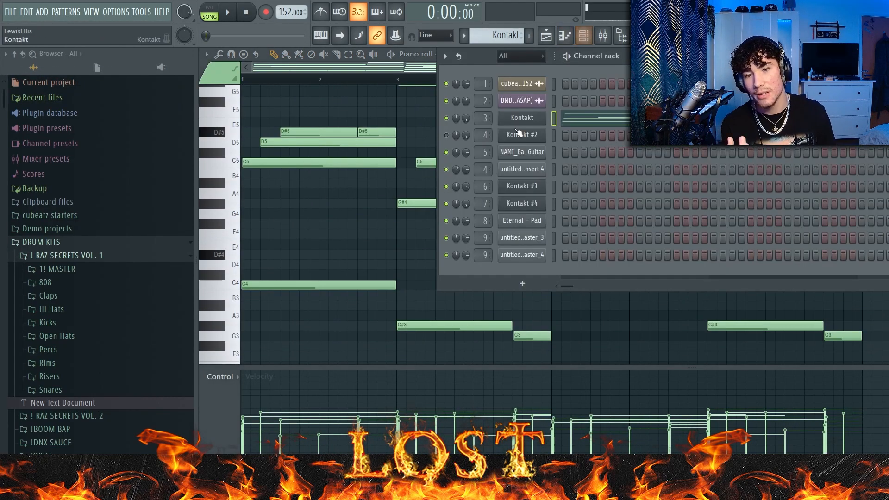
click(522, 118)
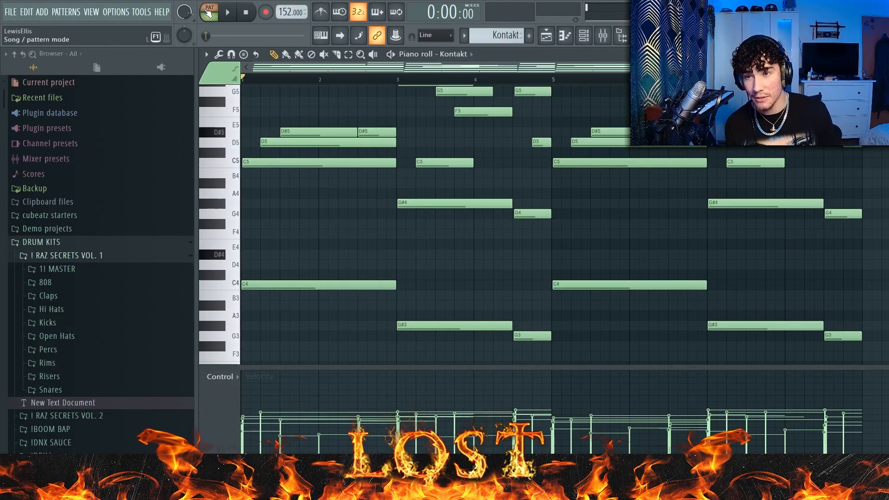
key(space)
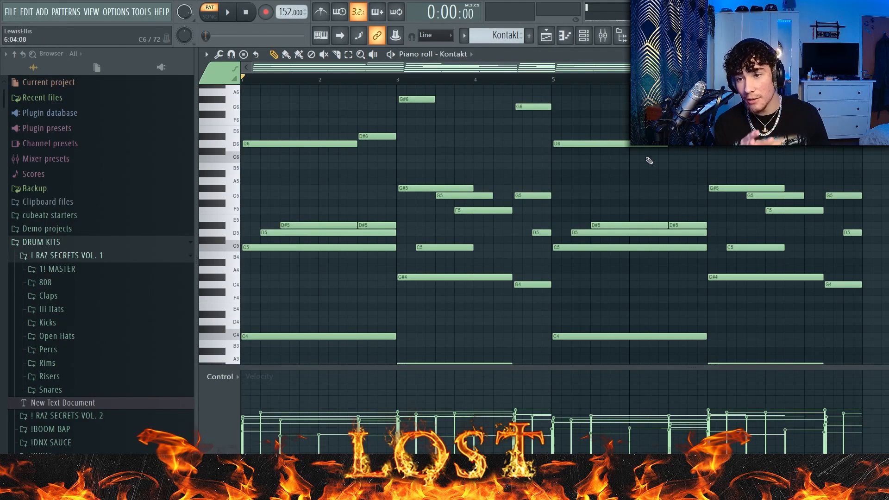
- Select the low C3, G#2 and G2 bass notes in the first four bars of the Kontakt pattern
scroll(666, 158, down, 3)
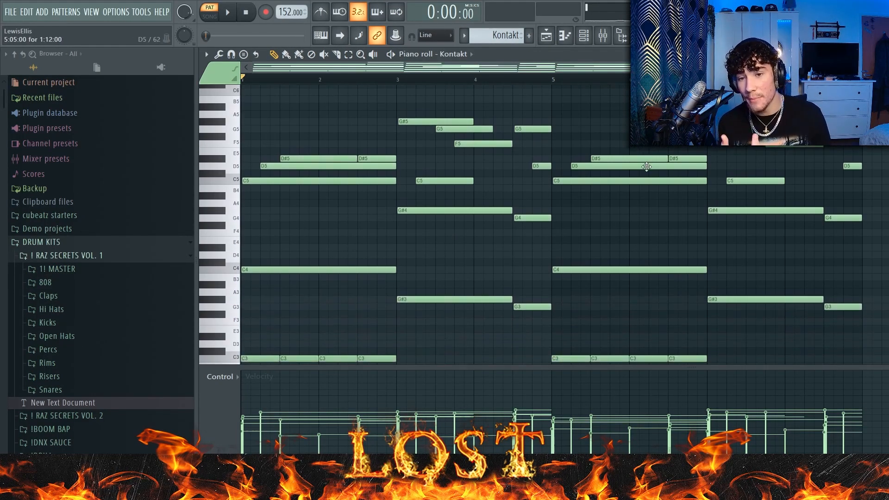
scroll(637, 176, down, 4)
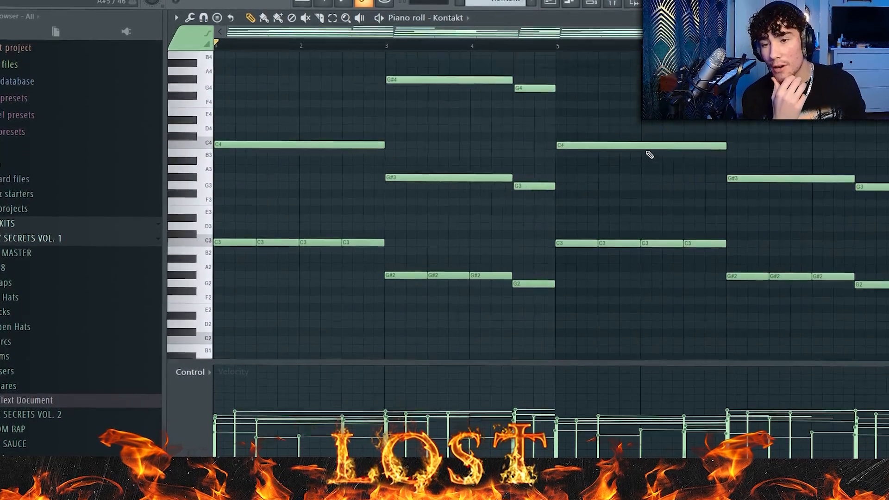
scroll(604, 180, up, 5)
scroll(431, 267, down, 5)
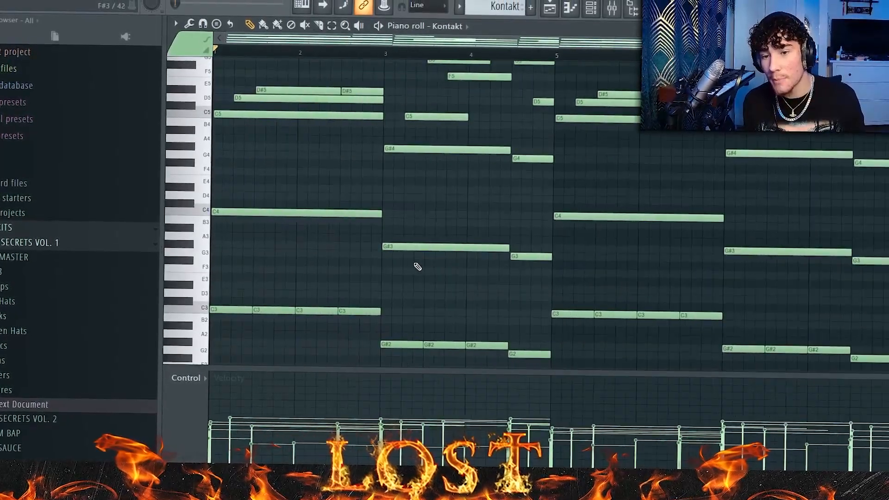
drag(879, 225, 210, 325)
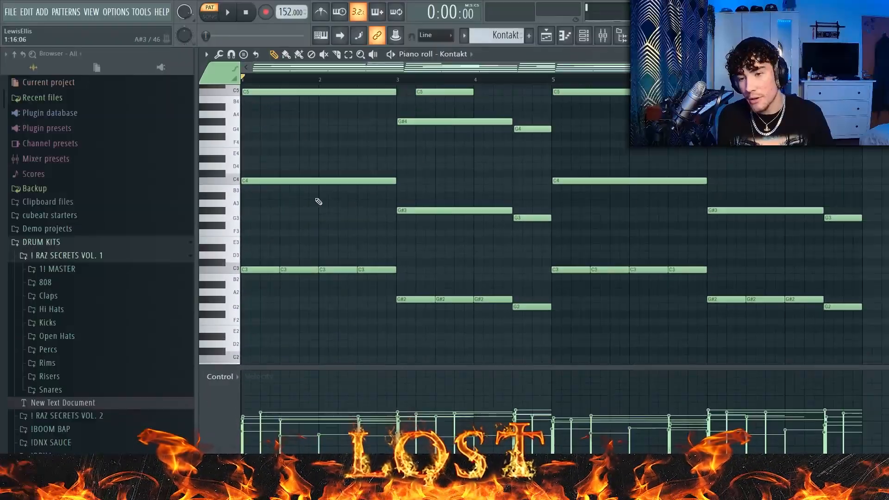
drag(248, 228, 242, 418)
drag(300, 215, 312, 300)
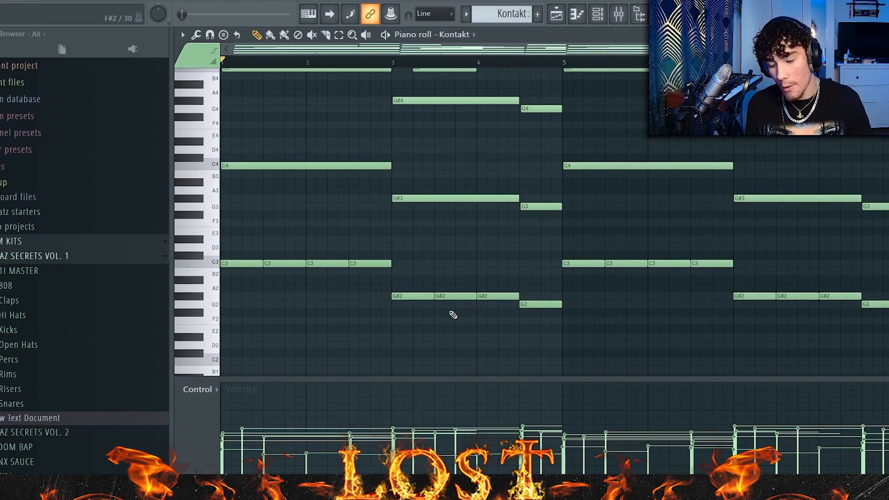
drag(392, 269, 512, 332)
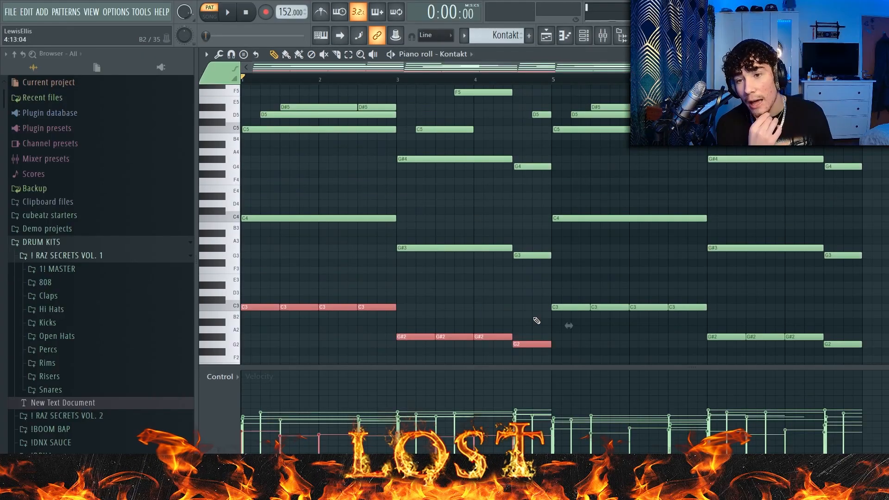
scroll(535, 319, down, 2)
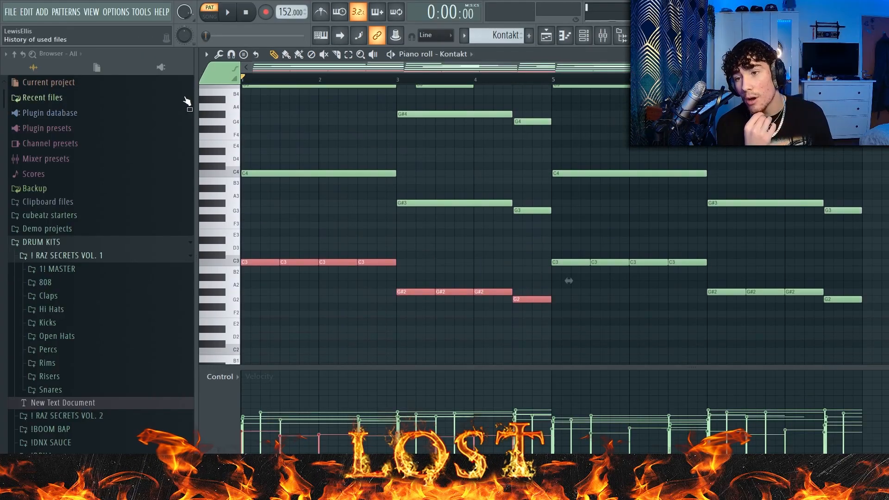
- Show the piano roll's scale highlighting options
click(205, 54)
mouse_move(243, 108)
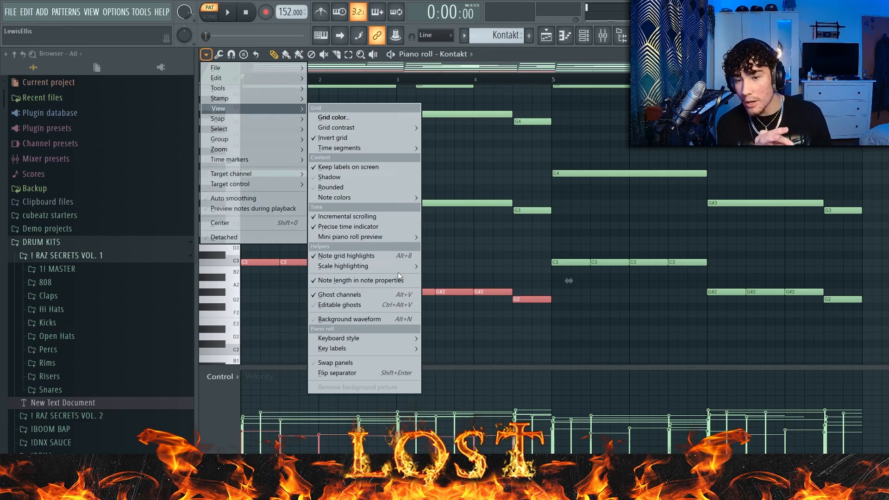
mouse_move(391, 266)
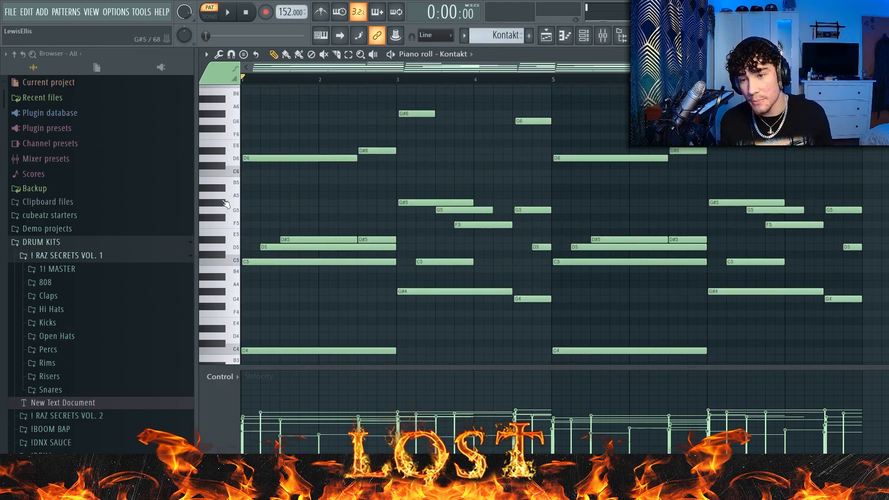
- Paste the high D6, D#6, D#7, G#6 and G6 notes back above the Kontakt melody and close the level scaling window
scroll(259, 241, up, 3)
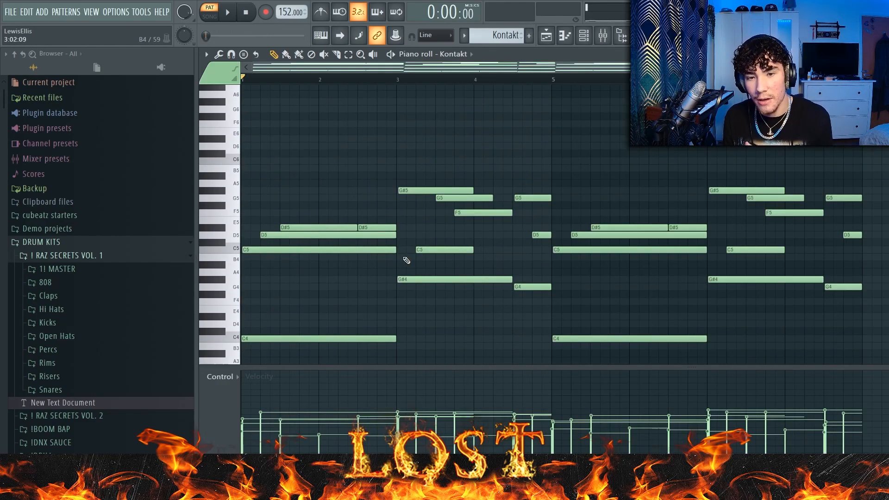
key(ctrl+v)
scroll(407, 260, up, 2)
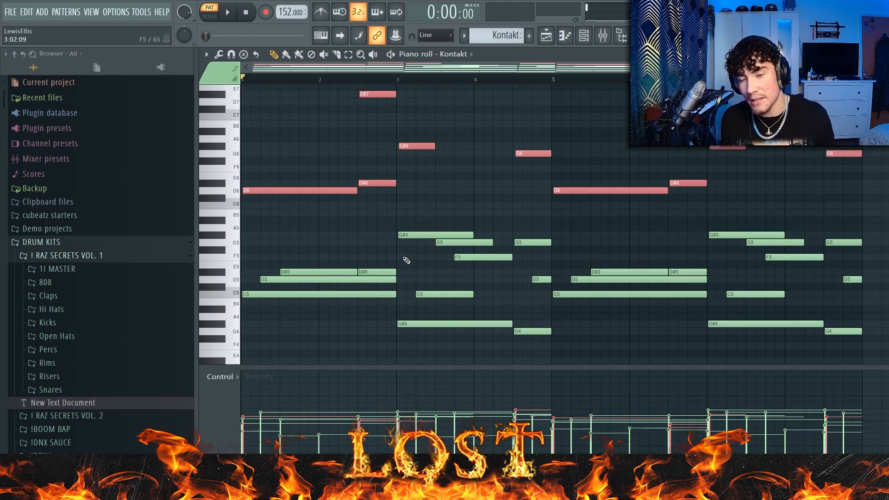
drag(283, 108, 296, 250)
scroll(374, 159, up, 3)
drag(369, 139, 412, 165)
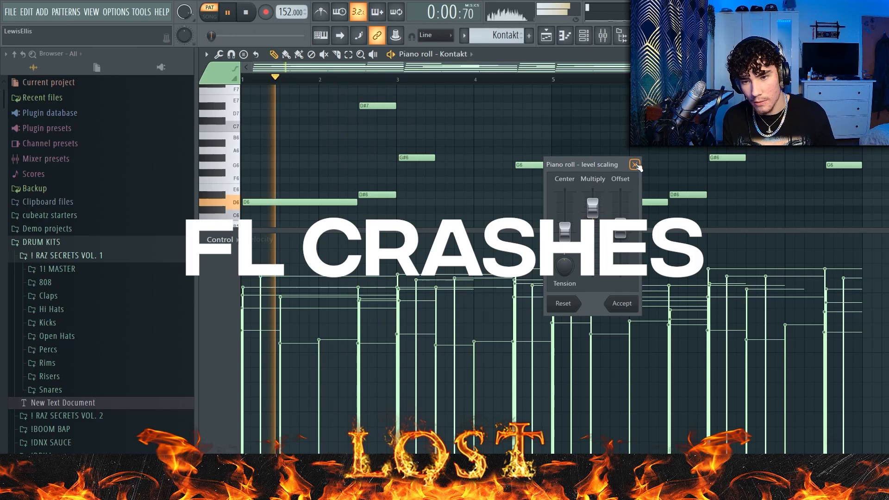
click(635, 165)
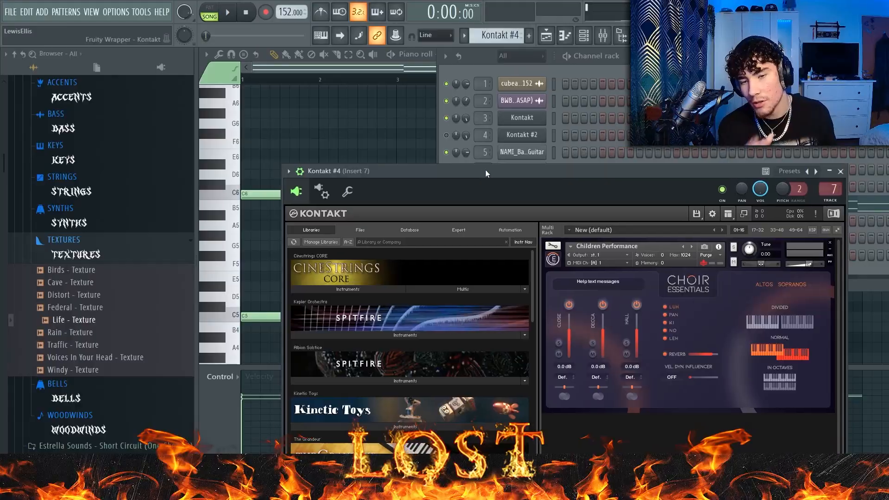
- View the Choir Essentials Children Performance patch in Kontakt #4 and return to its piano roll notes
drag(486, 170, 489, 100)
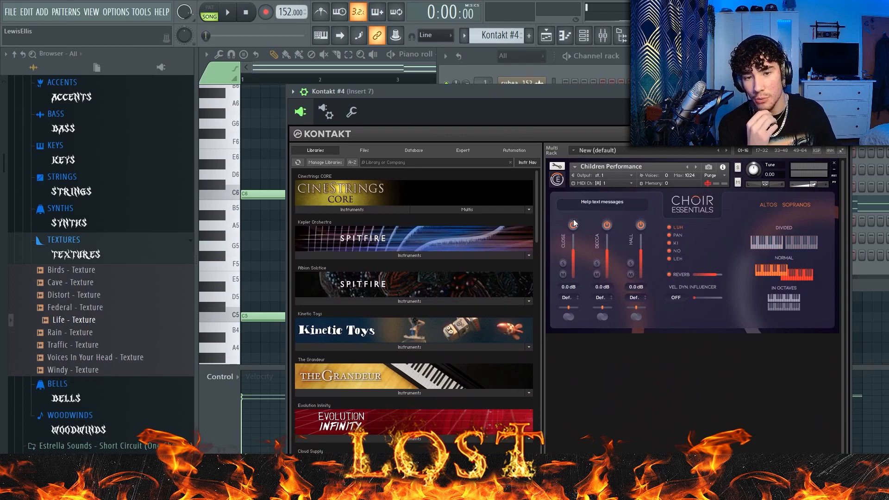
click(415, 59)
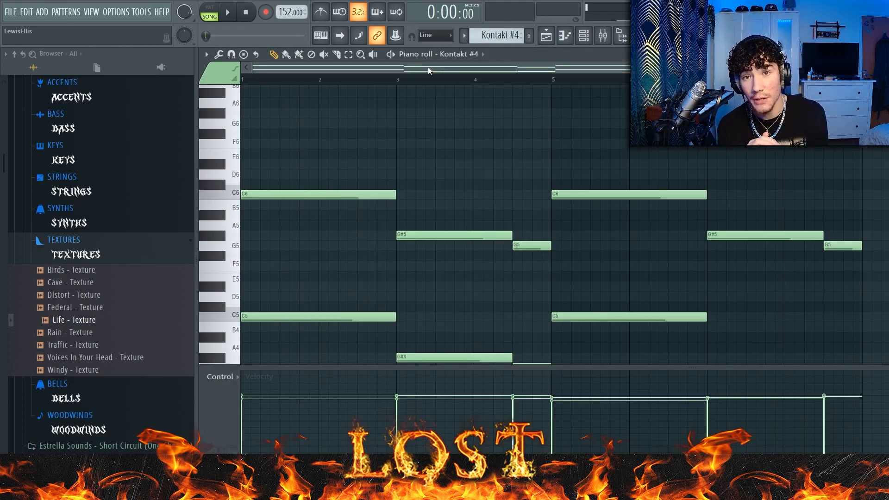
scroll(309, 186, down, 4)
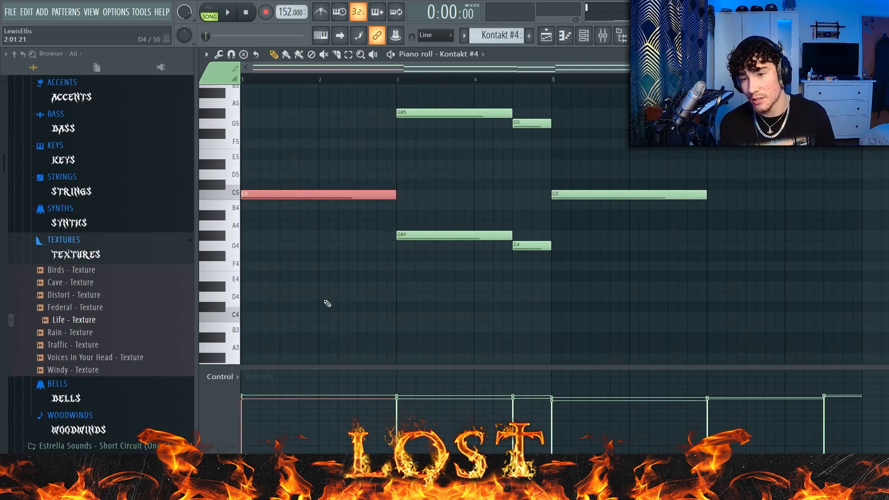
- Select groups of the sustained choir notes across the Kontakt #4 pattern to examine how they are layered
drag(524, 331, 522, 329)
scroll(520, 304, up, 4)
drag(375, 176, 694, 357)
ctrl+click(764, 239)
scroll(834, 278, up, 3)
drag(886, 332, 758, 138)
ctrl+click(807, 208)
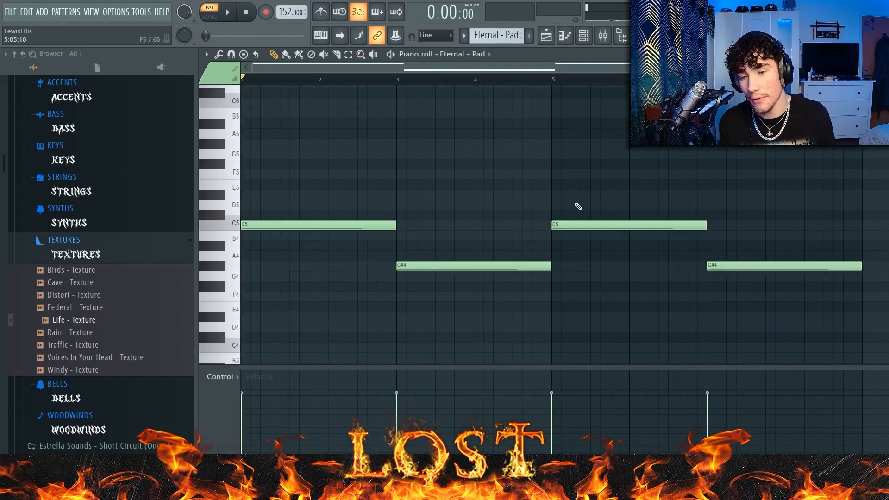
- Examine the Eternal - Pad notes and browse the Cryptic one shot kit's folders, including the Synths sounds
scroll(578, 207, down, 2)
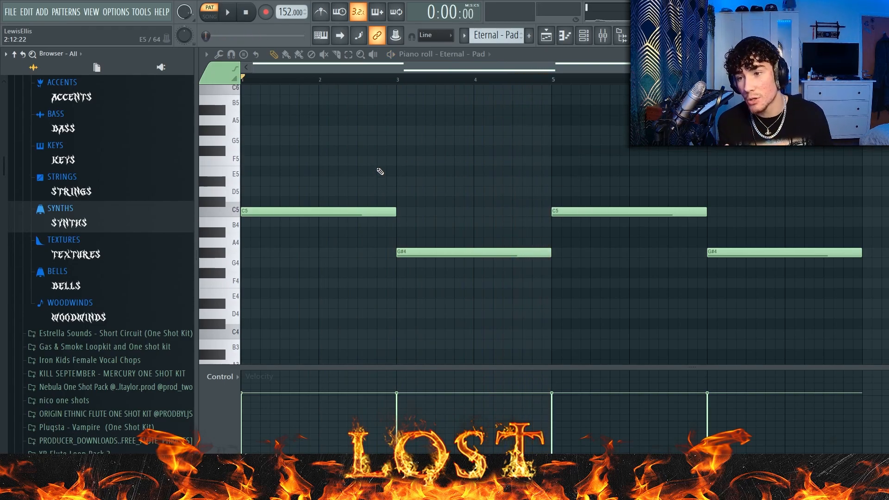
scroll(147, 196, up, 3)
scroll(131, 324, down, 4)
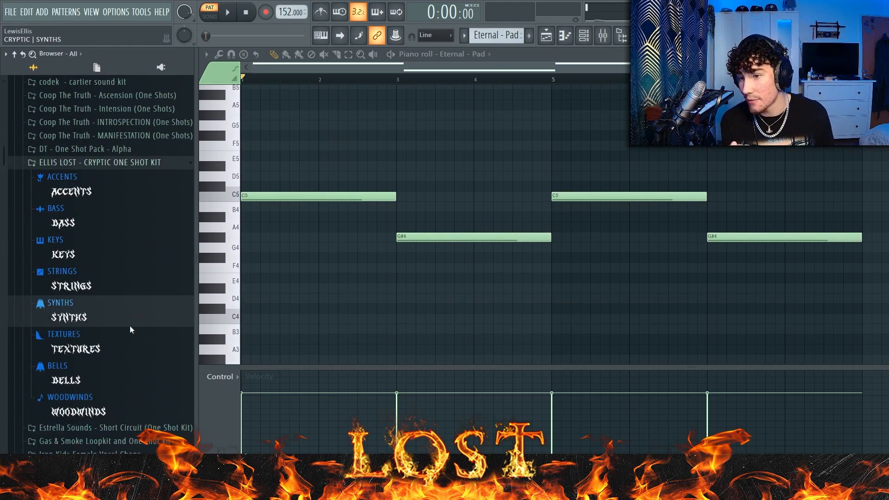
click(127, 301)
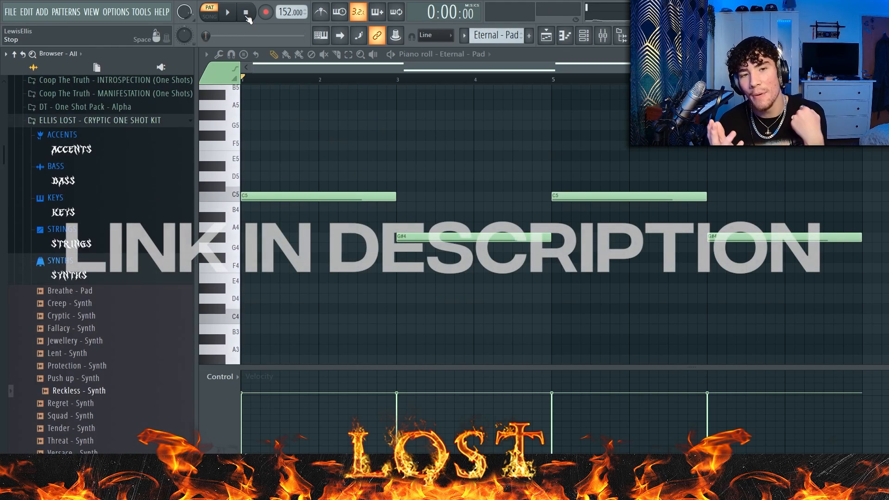
click(133, 175)
click(99, 152)
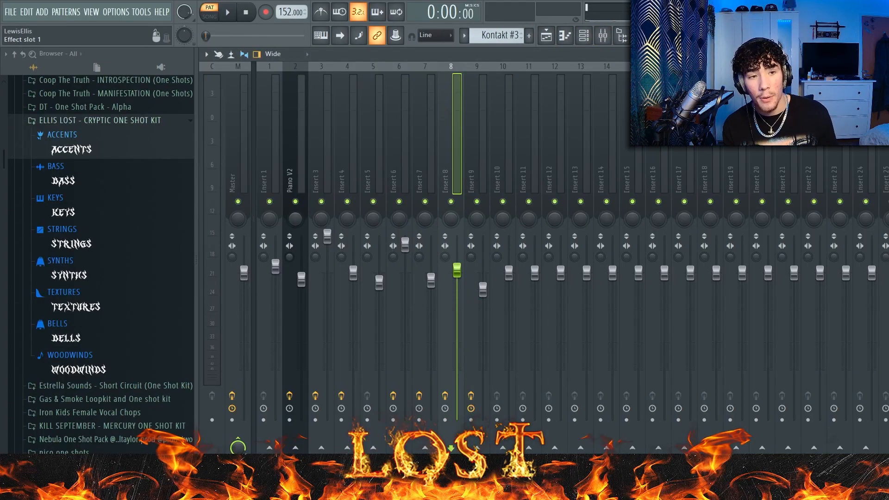
- View the ValhallaVintageVerb and Fruity Stereo Shaper settings on mixer insert 8
click(880, 88)
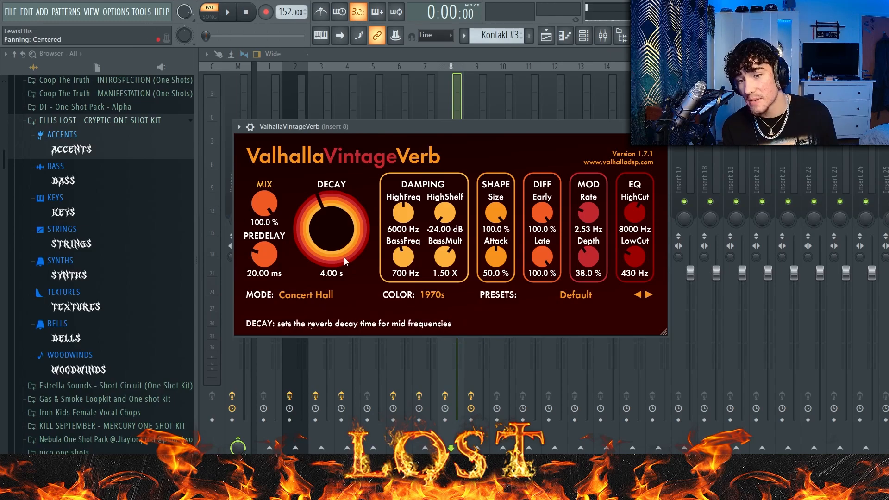
click(880, 217)
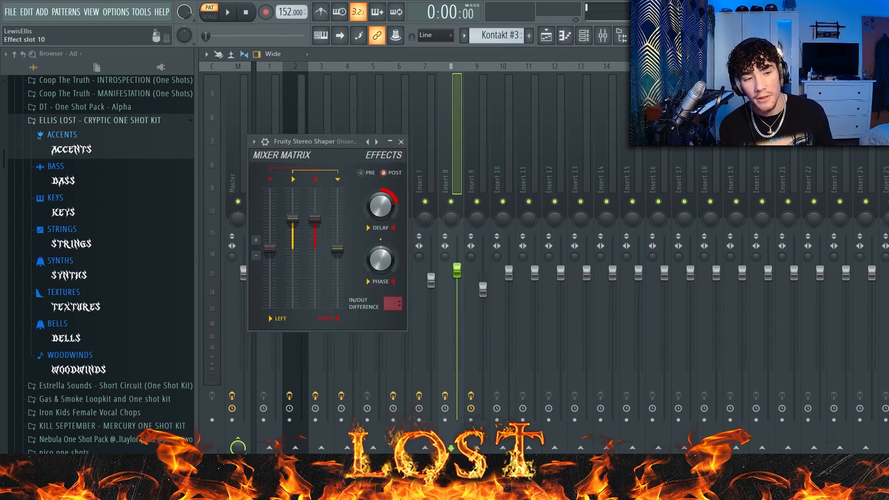
- Examine the Kontakt #3 piano roll notes, check the Kontakt #4 channel and play back the Kontakt #3 pattern
click(549, 36)
double_click(559, 217)
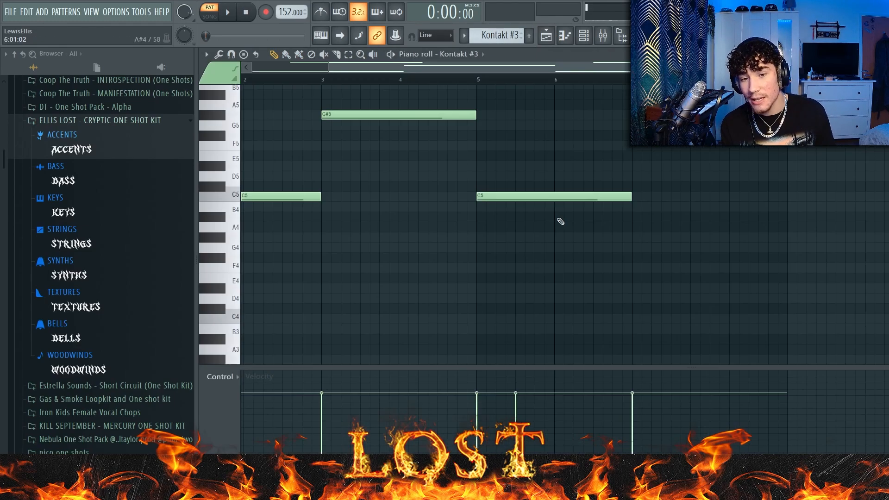
scroll(463, 208, left, 2)
scroll(318, 189, up, 3)
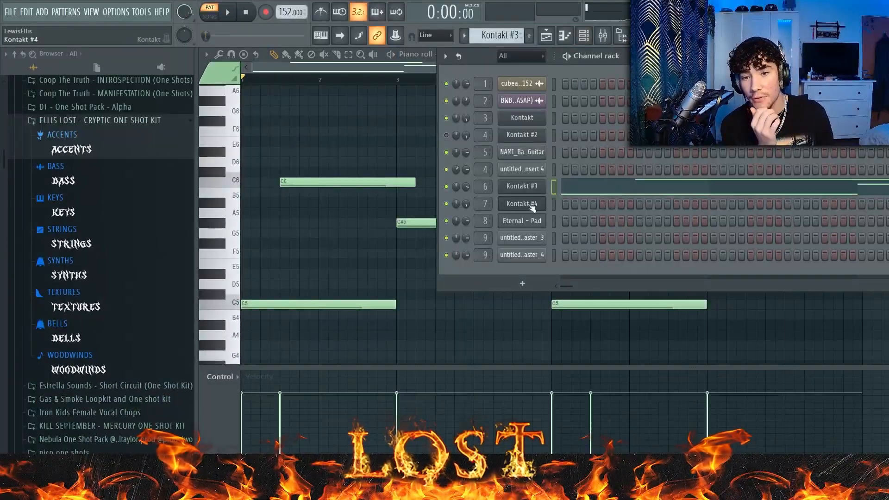
click(528, 206)
drag(590, 160, 583, 80)
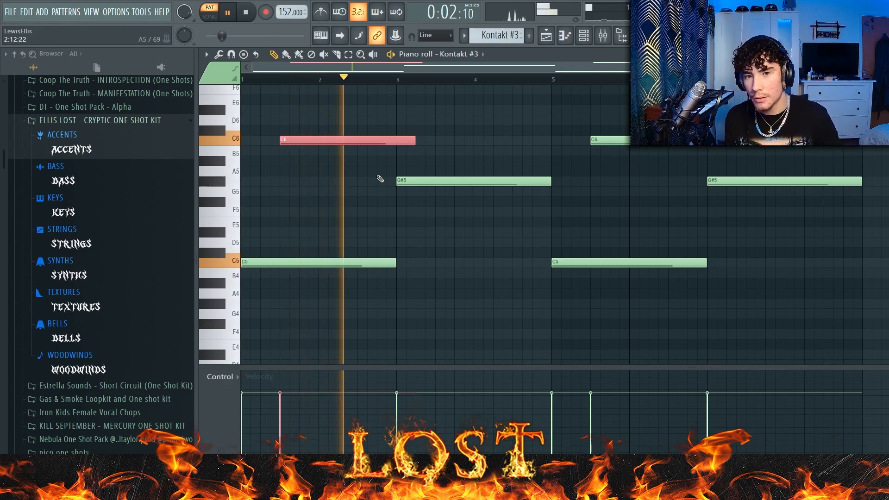
ctrl+click(378, 176)
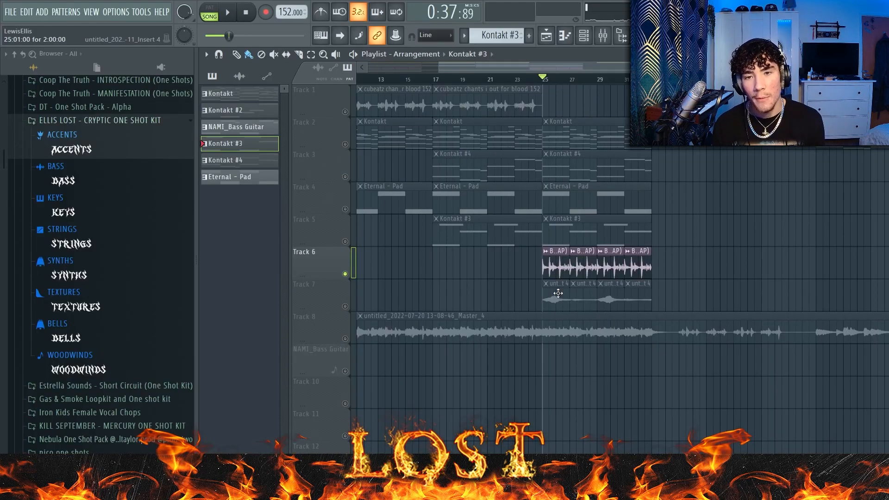
- Inspect the BWB 6 LOOP (ASAP) clip's sample settings from Track 6 and view the mixer inserts
scroll(558, 293, up, 4)
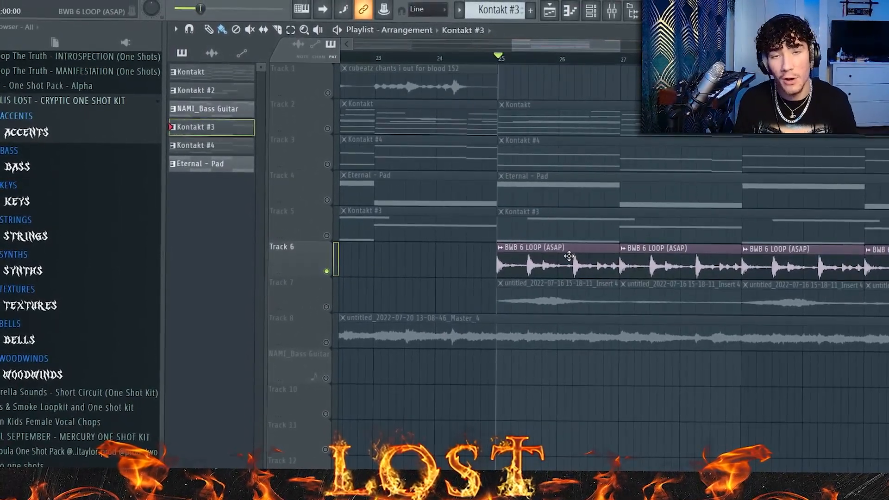
double_click(572, 256)
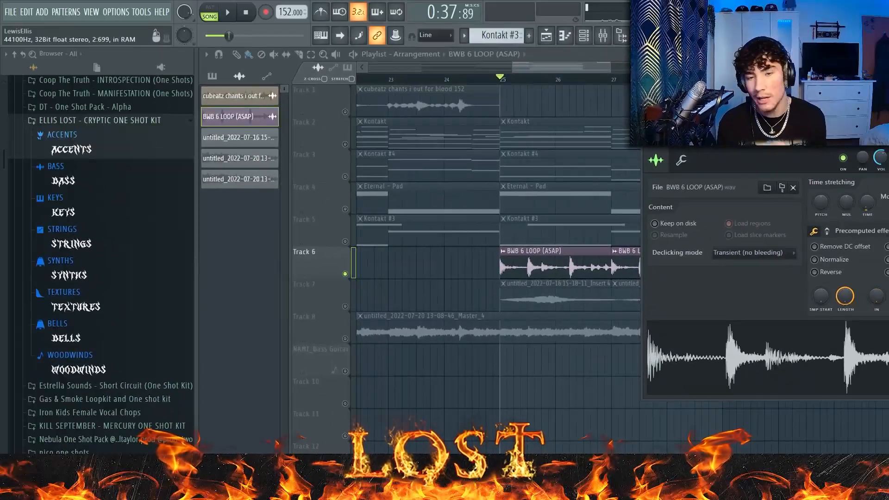
key(F9)
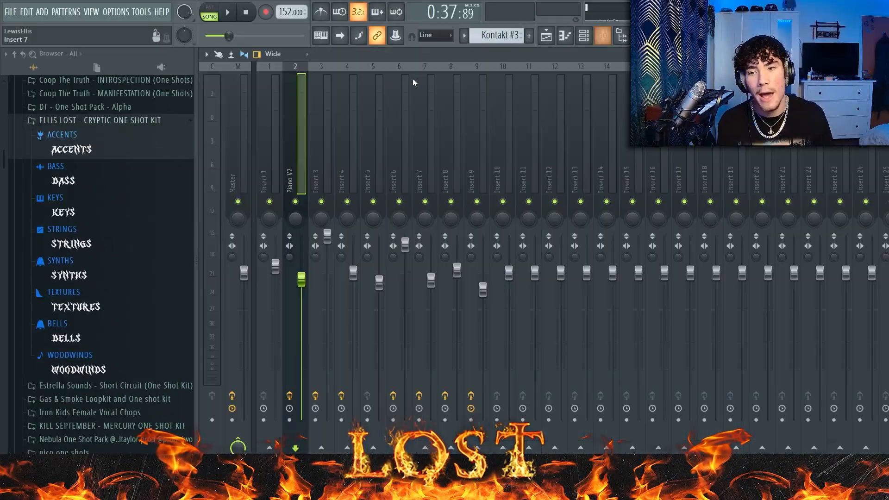
click(885, 95)
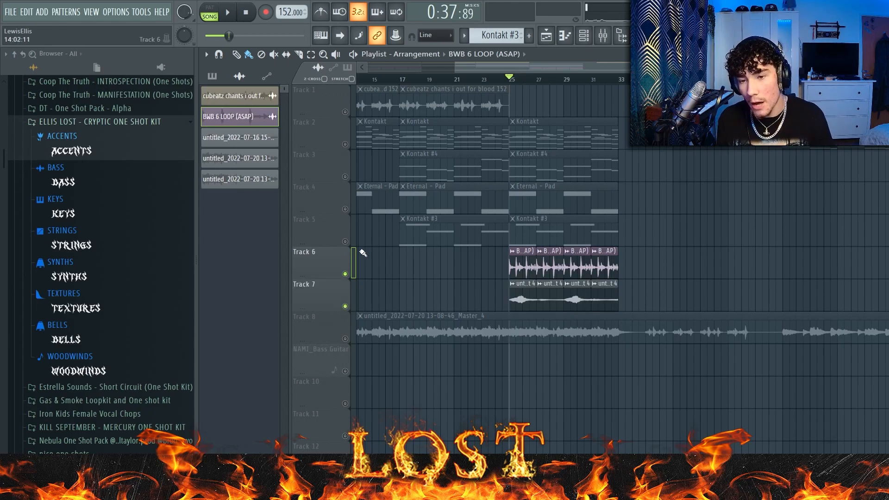
- Play back the Track 6 and Track 7 loops and view the FG-2A compressor in Virtual Mix Rack on insert 4
scroll(565, 332, up, 4)
key(space)
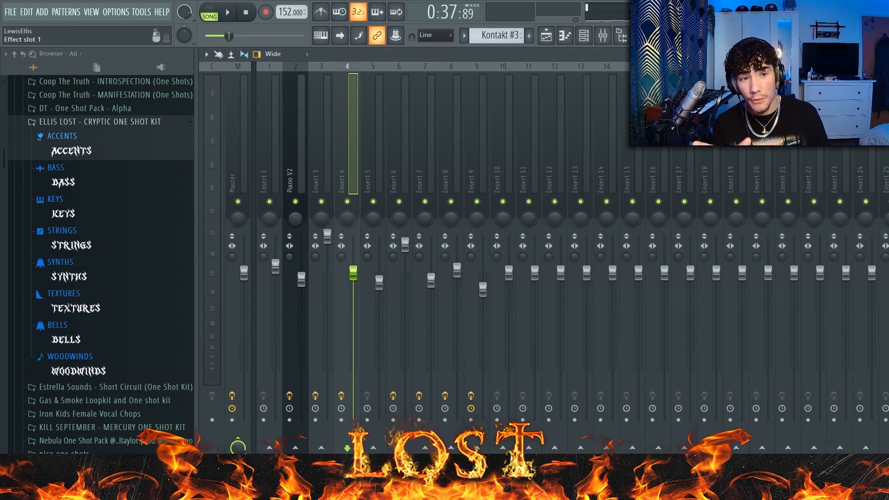
click(882, 90)
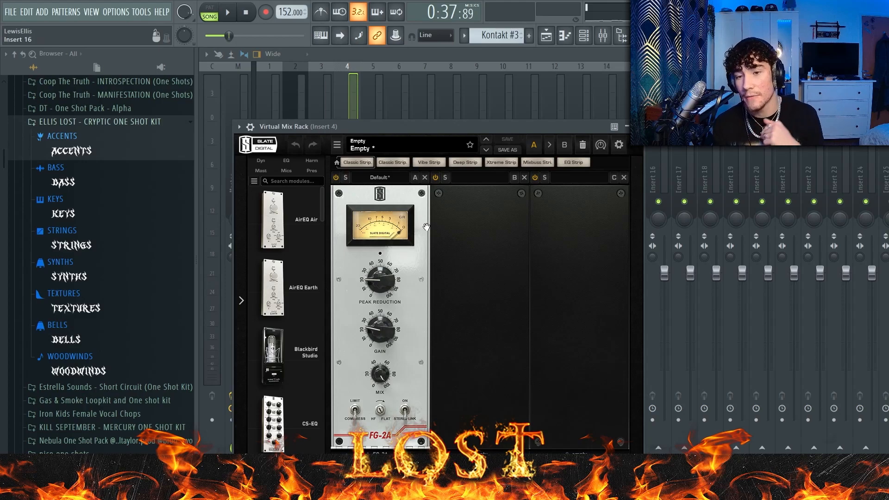
click(882, 104)
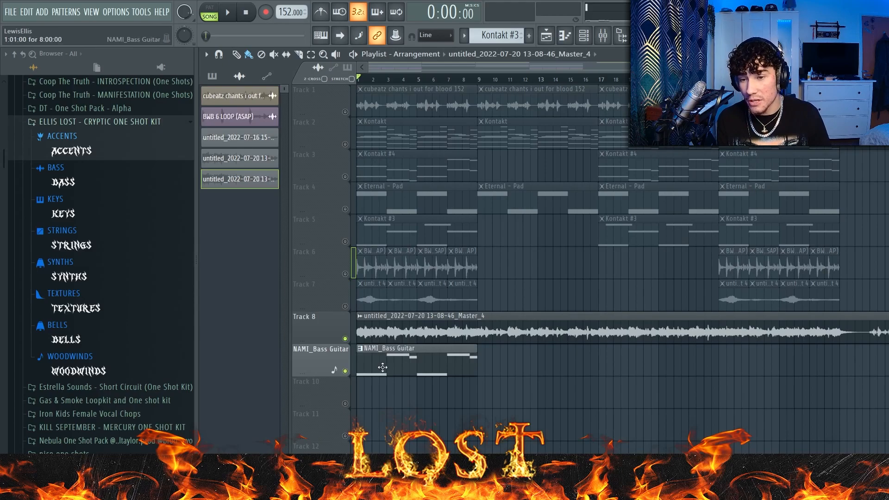
- View the NAMI_Bass Guitar pattern's notes in the piano roll and return to the playlist
double_click(382, 367)
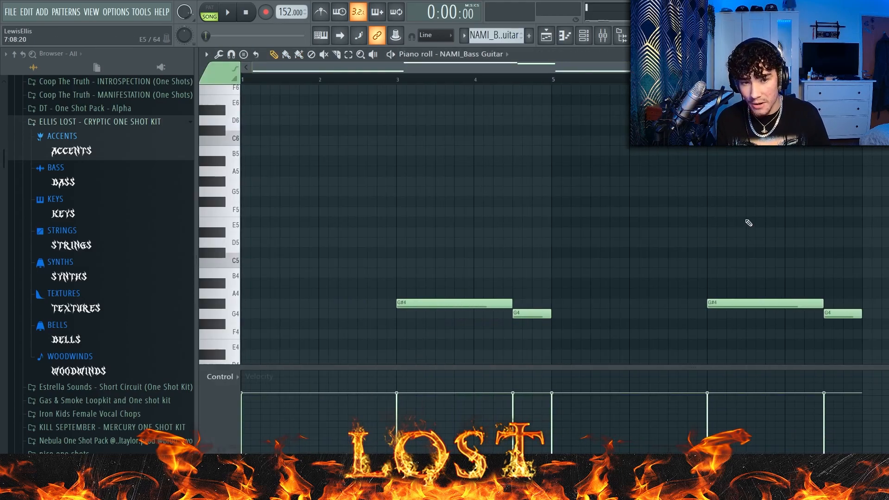
scroll(749, 223, down, 3)
key(F5)
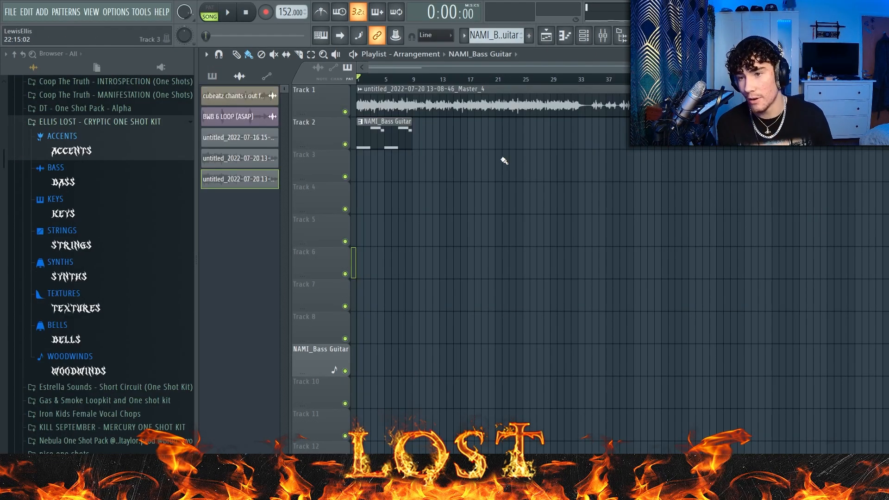
- Close the Cryptic one shot kit, browse the drum samples and examine the Memphis Snare (24) notes
click(154, 124)
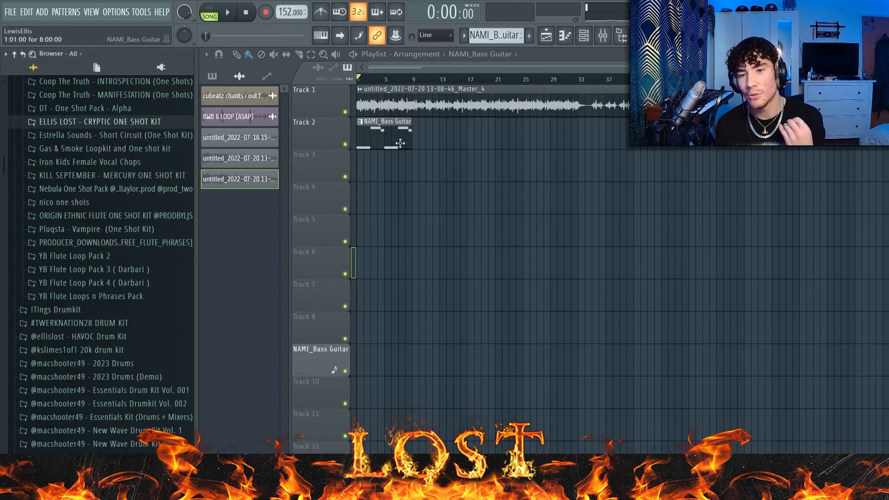
scroll(165, 255, up, 10)
scroll(165, 257, down, 5)
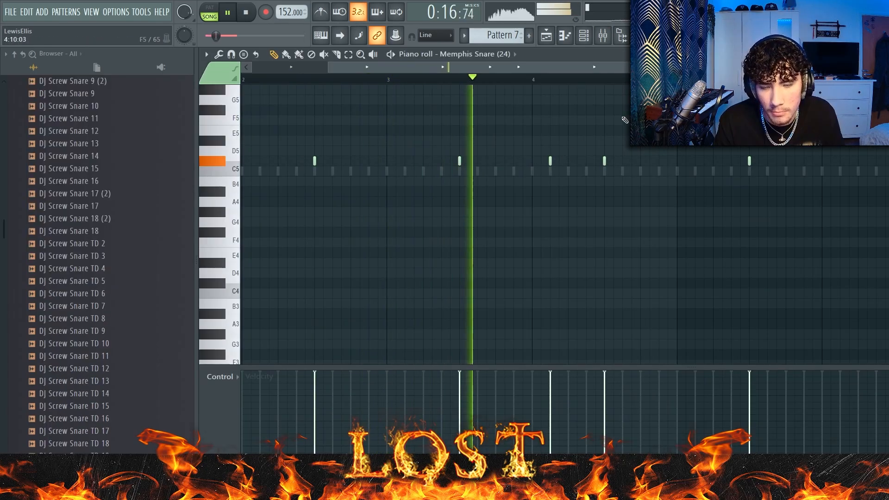
scroll(702, 203, down, 4)
scroll(746, 184, up, 3)
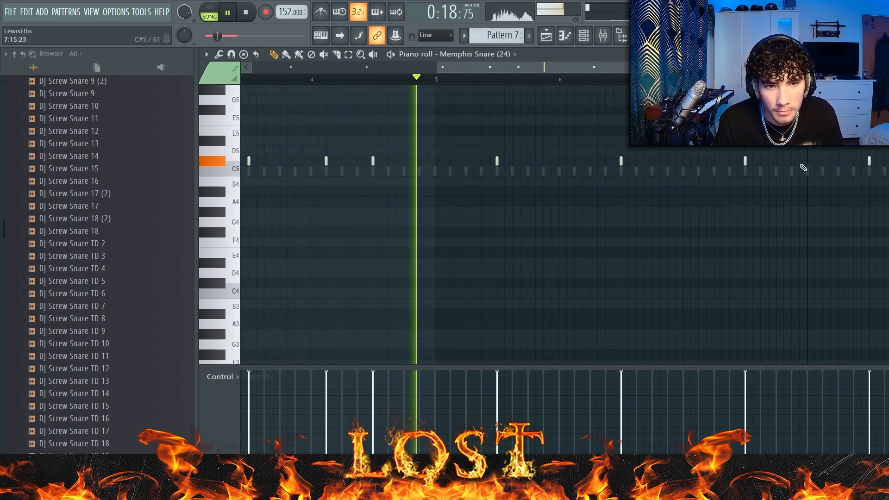
- Move the perfect kick note late in bar 4 one step earlier
key(F6)
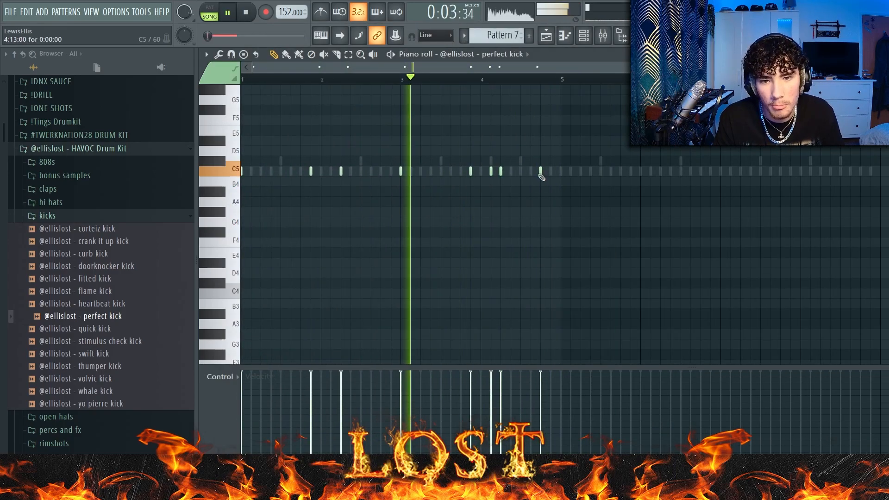
right_click(541, 172)
click(531, 173)
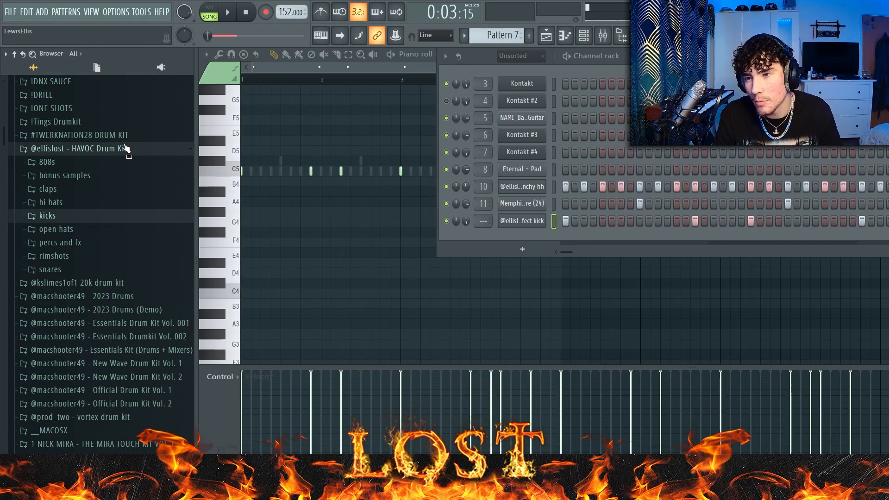
- Add the Apoc Hard 808 sample on mixer insert 13 and follow the kick rhythm with C5 and G#5 notes
click(125, 147)
scroll(125, 147, down, 15)
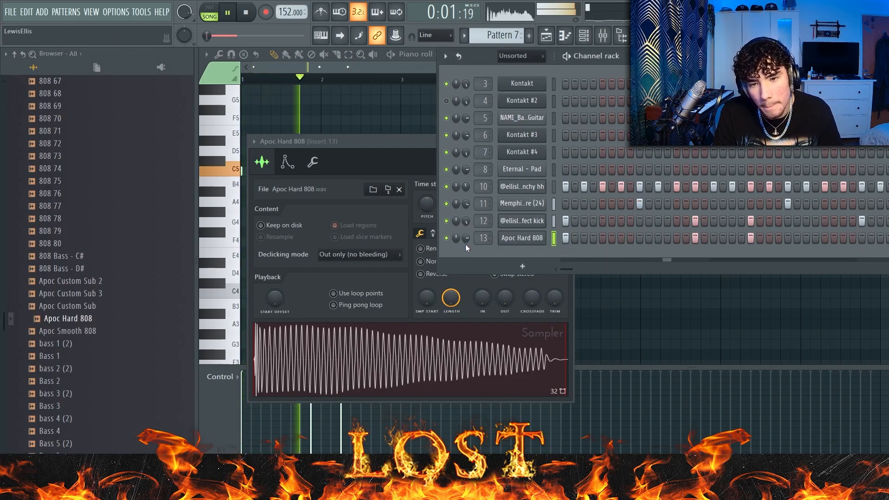
right_click(521, 238)
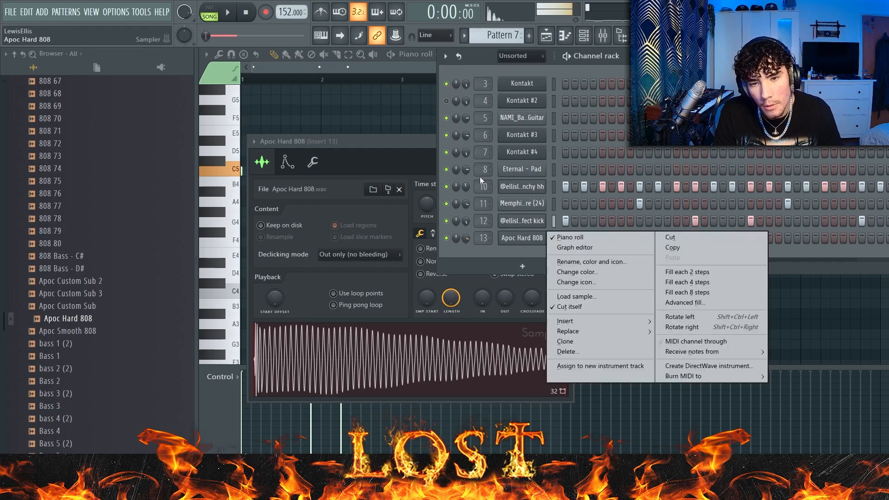
click(368, 71)
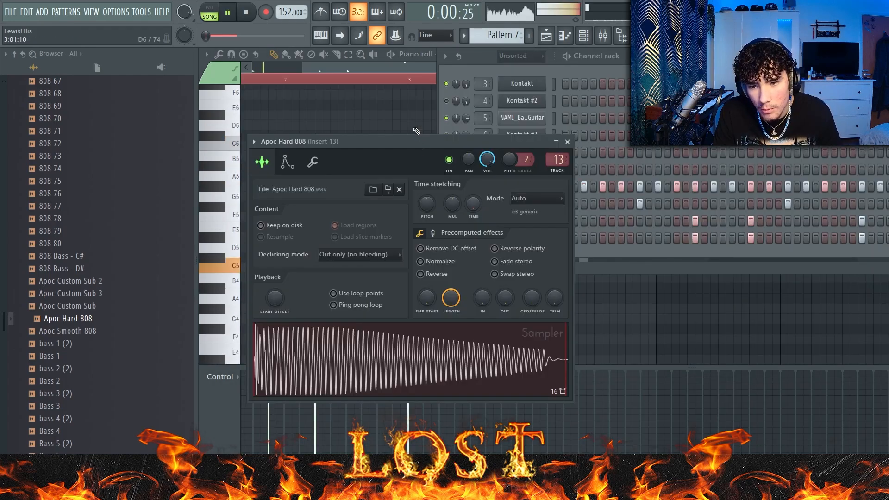
click(562, 167)
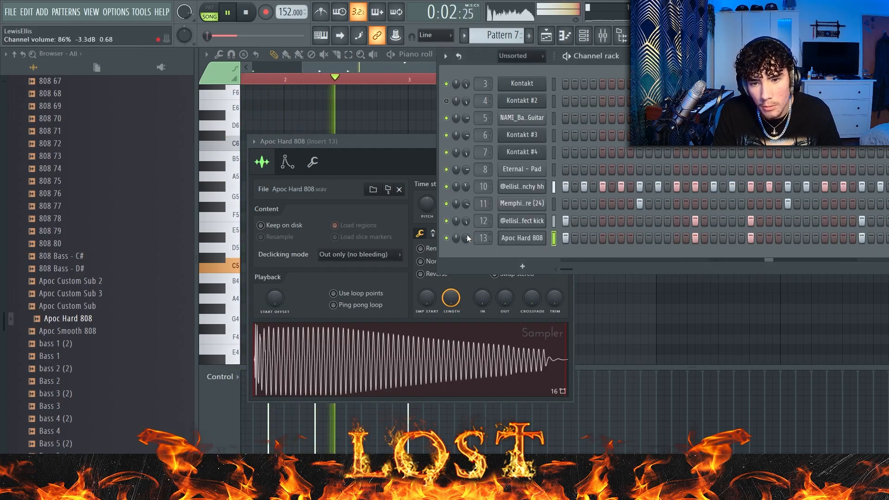
double_click(416, 62)
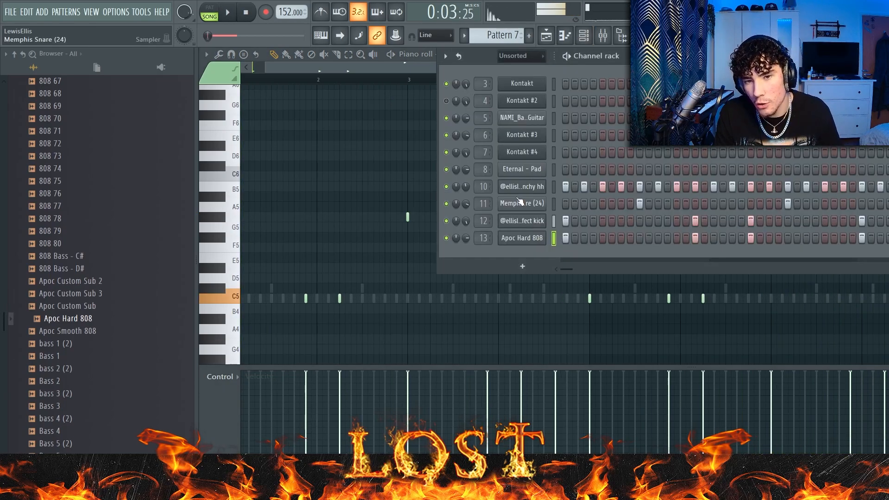
- Enable the Apoc Hard 808's volume envelope with a decay of 0% and play back its pattern
click(529, 239)
click(287, 161)
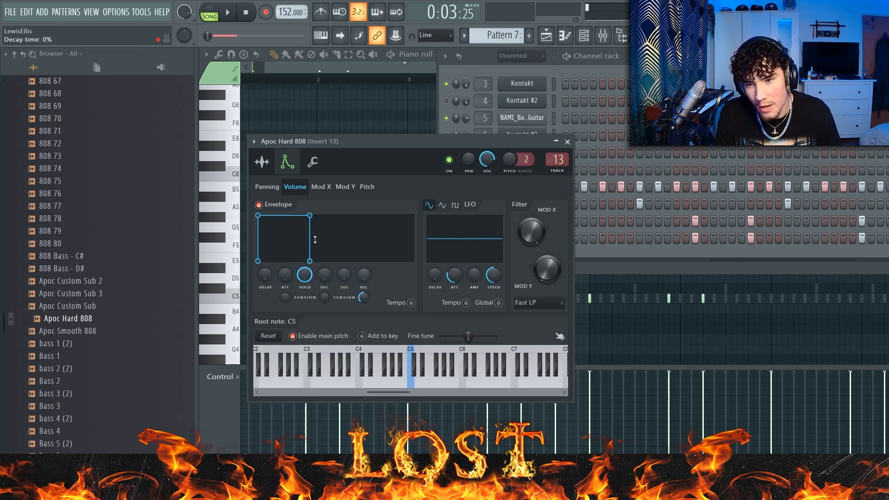
click(369, 69)
key(space)
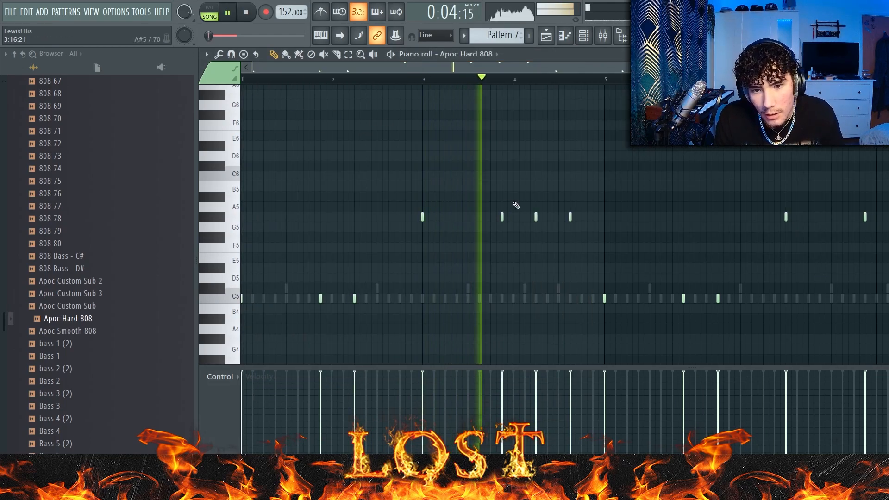
- Lengthen the Apoc Hard 808's G#5 note that leads into bar 4
scroll(513, 217, up, 2)
key(space)
click(288, 56)
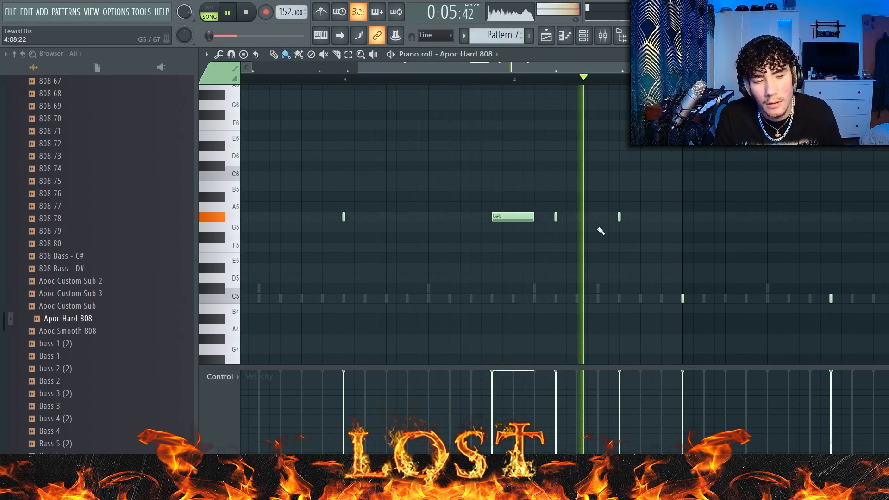
key(shift+Up)
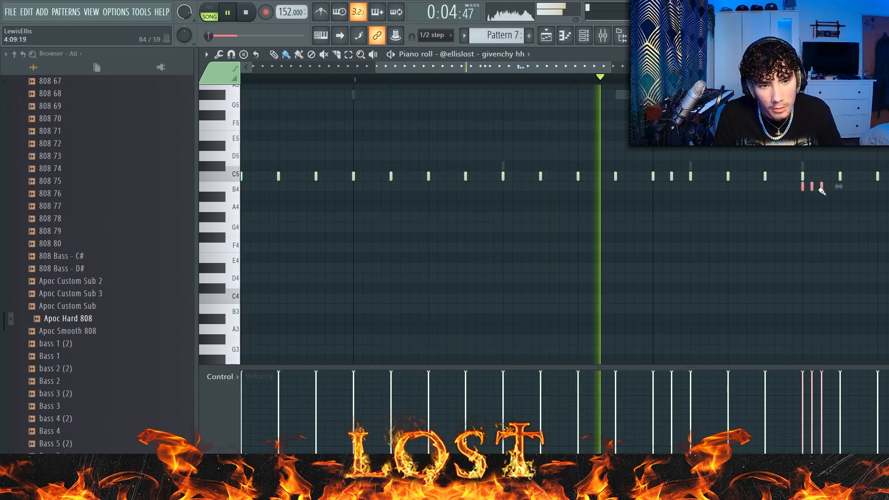
- Add fast hi-hat rolls to the givenchy hh pattern, including a lower-pitched roll near the end of the pattern
drag(804, 186, 840, 189)
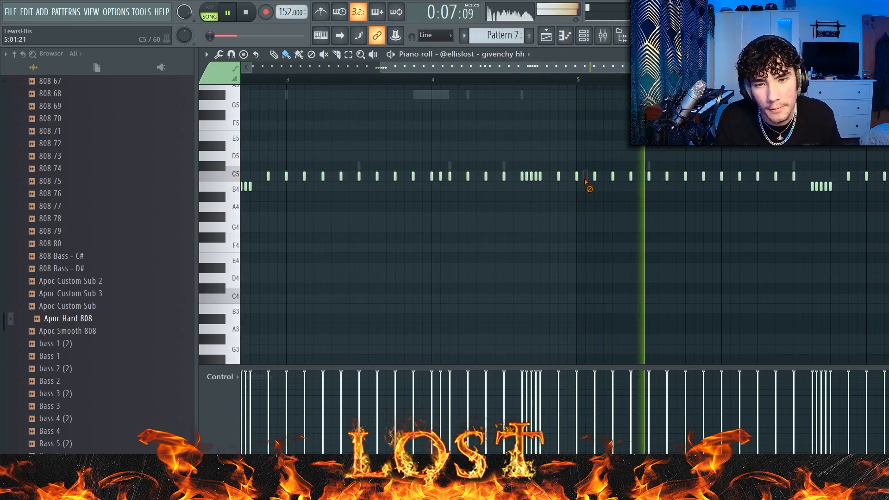
scroll(587, 183, down, 3)
click(435, 34)
click(443, 113)
scroll(793, 232, up, 4)
drag(746, 217, 783, 217)
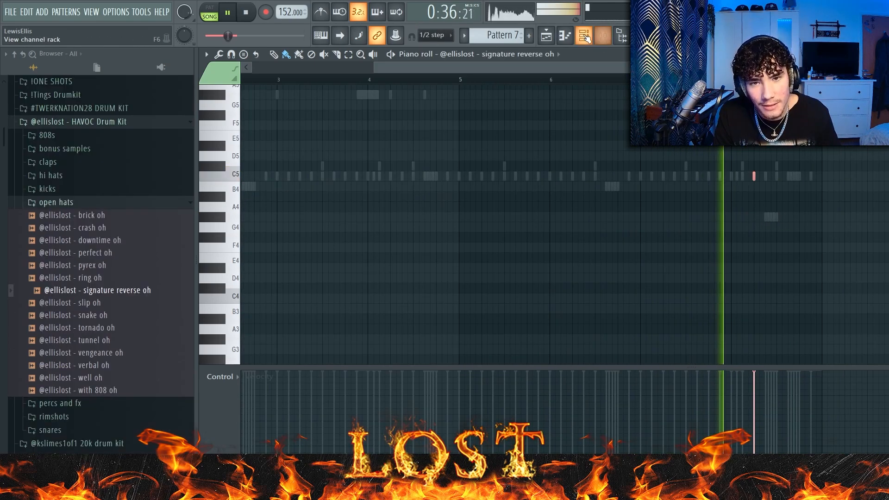
- Open the signature reverse oh channel's sampler and view its miscellaneous settings
key(F6)
click(510, 255)
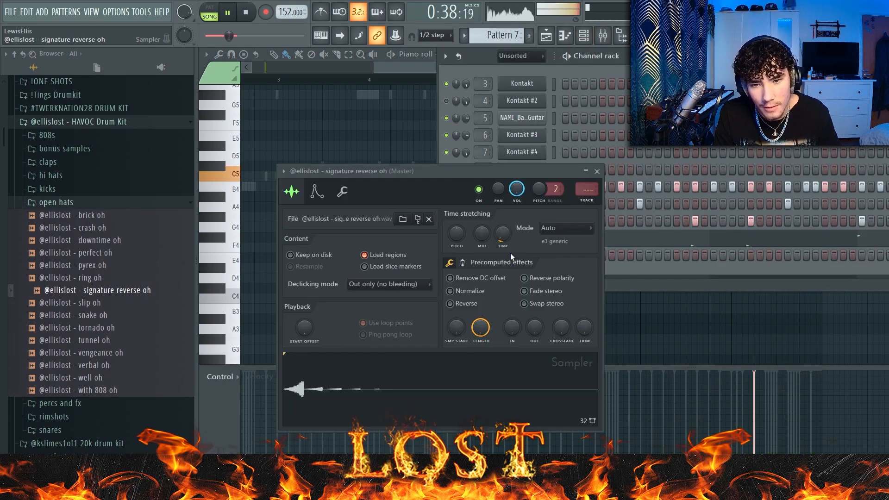
click(342, 192)
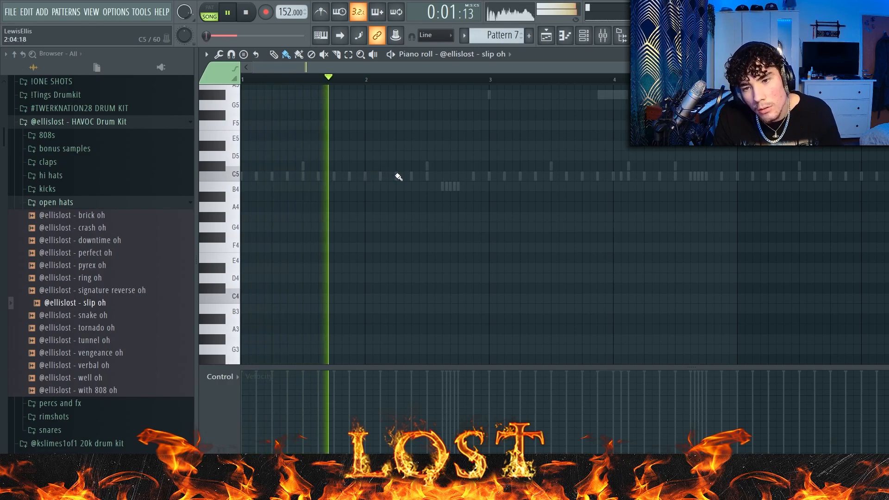
- Place a C5 slip oh note early in bar 4, remove the bar 2 note and duplicate the pattern into bar 8
click(396, 176)
click(644, 176)
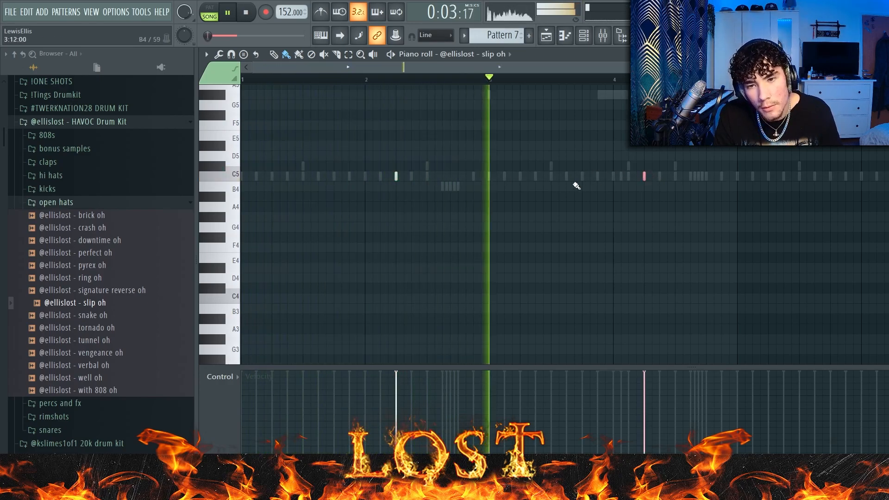
right_click(403, 168)
key(ctrl+a)
key(ctrl+b)
scroll(401, 159, down, 3)
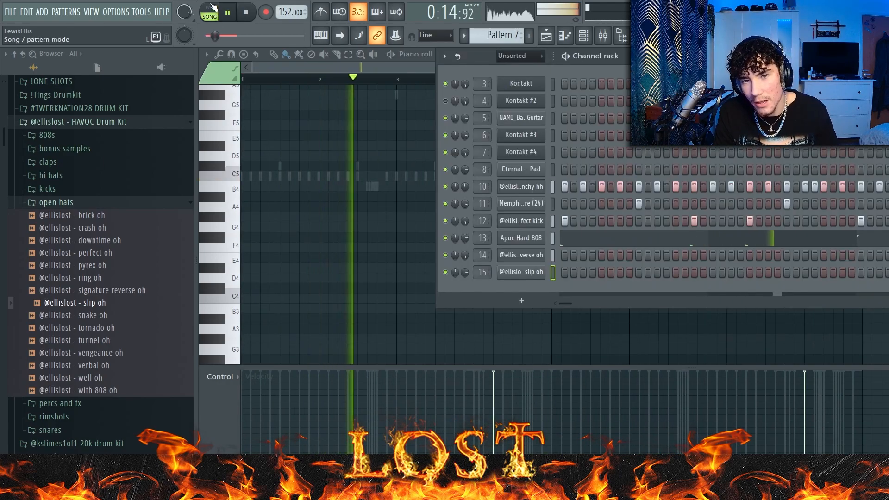
- Play the drum pattern on its own and lower the snare's level on mixer insert 11
click(210, 12)
key(F9)
click(530, 115)
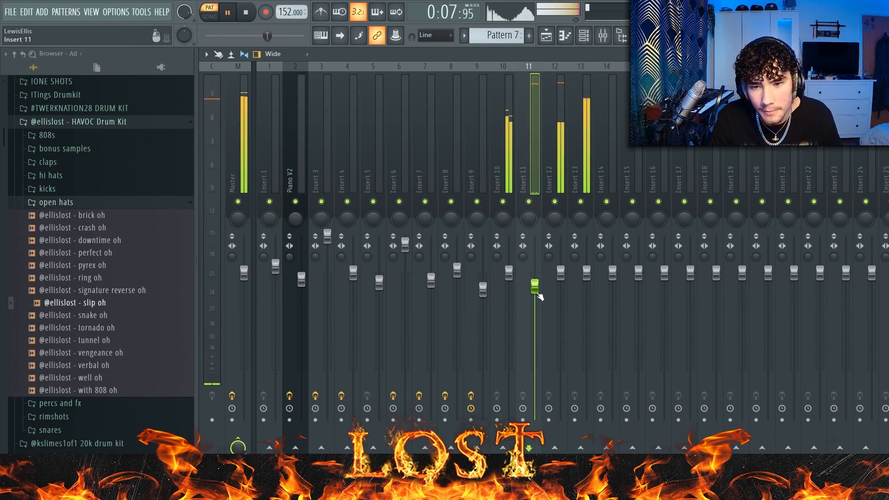
click(578, 175)
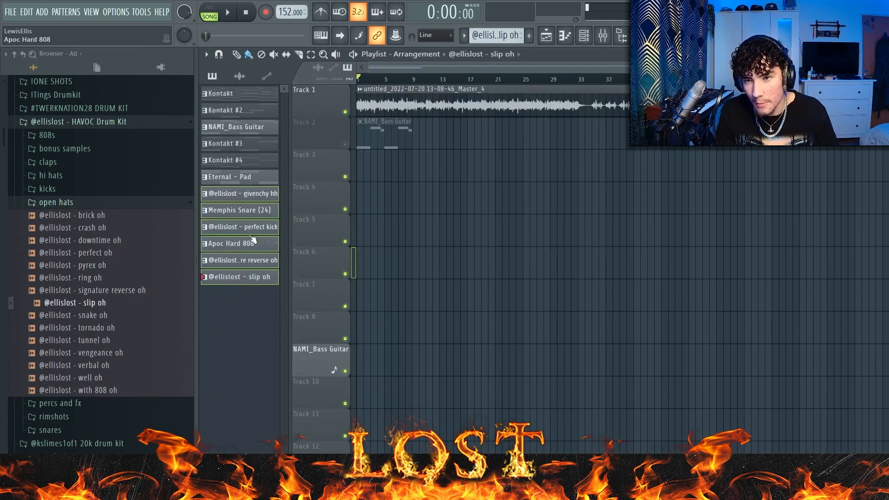
- Place the split drum patterns in the playlist from bar 9 on tracks 3 to 8 and duplicate them to bar 17
drag(241, 193, 482, 133)
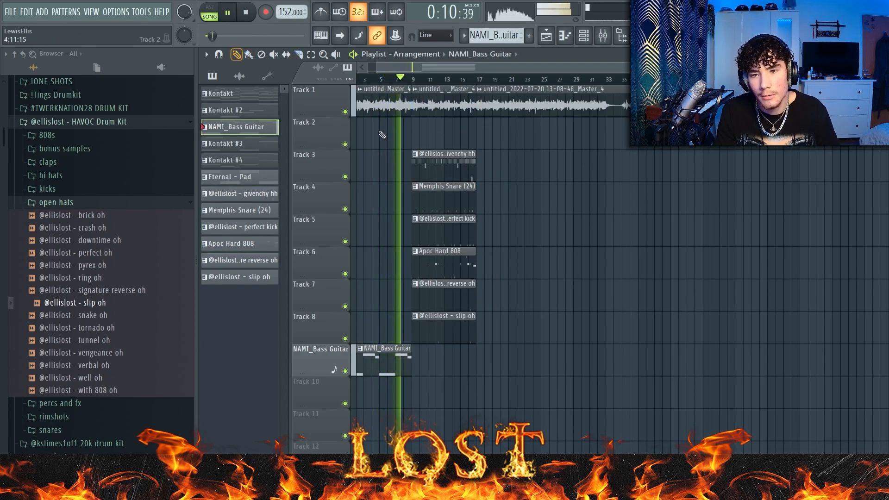
drag(499, 160, 354, 359)
scroll(479, 252, down, 1)
key(ctrl+b)
- Stagger the cut master audio sections on separate tracks above the drum clips and remove the leftover audio after them
ctrl+click(604, 328)
right_click(522, 341)
drag(577, 328, 578, 135)
drag(579, 135, 515, 129)
scroll(454, 277, down, 1)
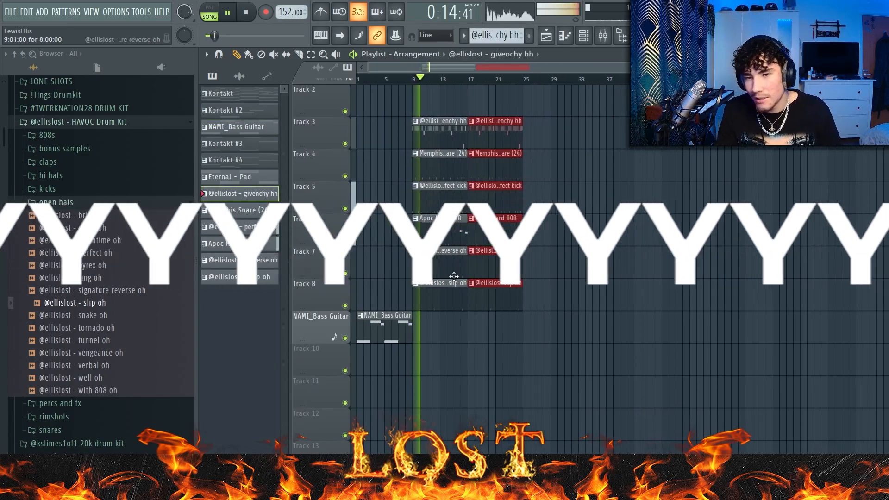
key(ctrl+a)
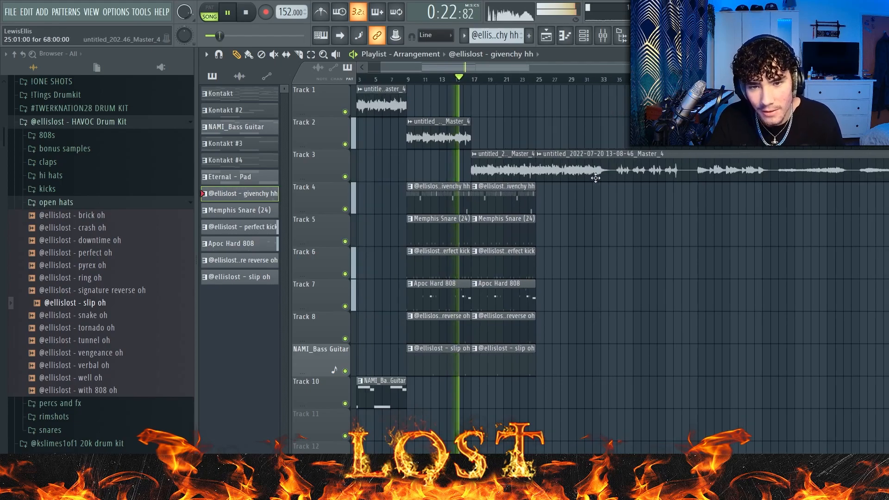
drag(552, 133, 577, 133)
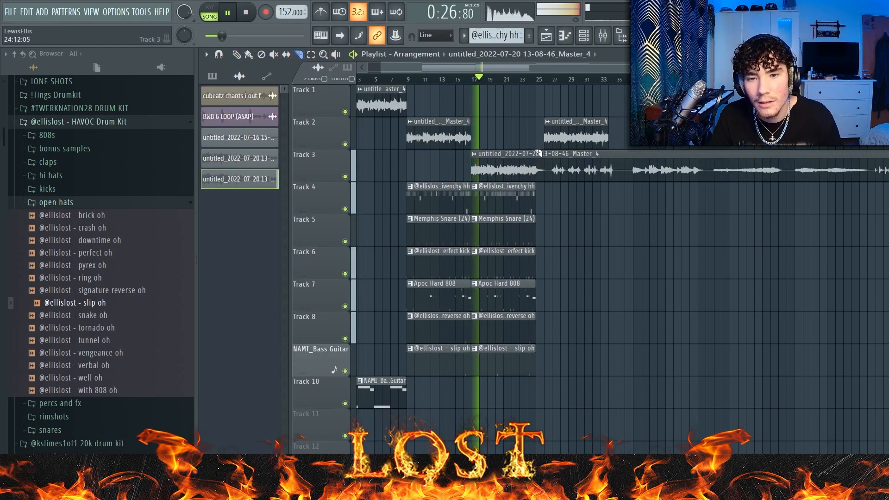
right_click(573, 161)
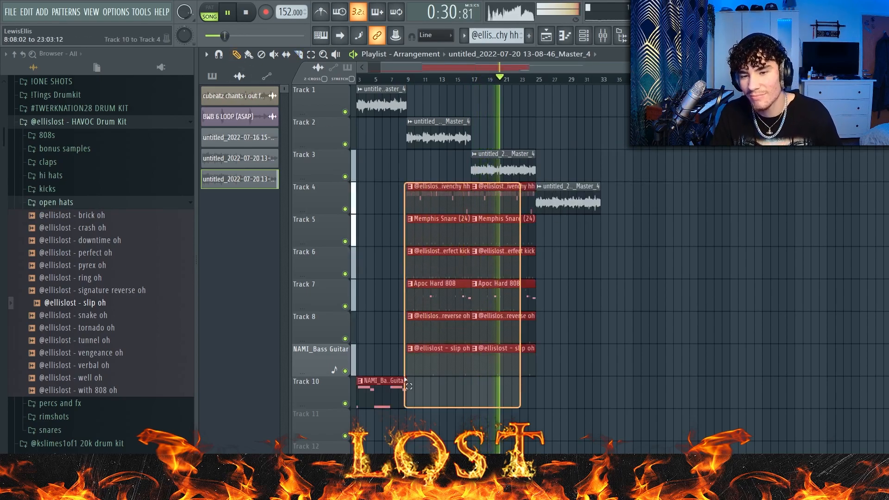